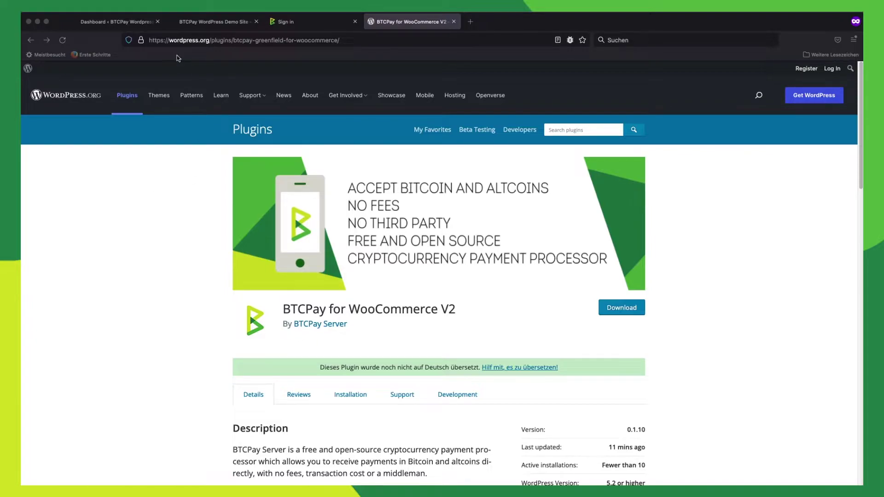
Search the WordPress plugin directory for 'btcpay v2' and install BTCPay for WooCommerce V2
{"action": "left_click", "coordinate": [123, 25]}
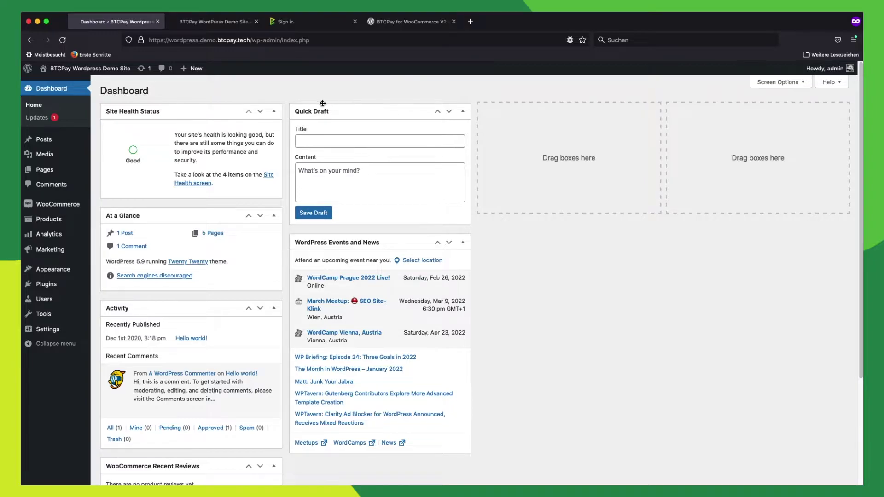
{"action": "mouse_move", "coordinate": [48, 285]}
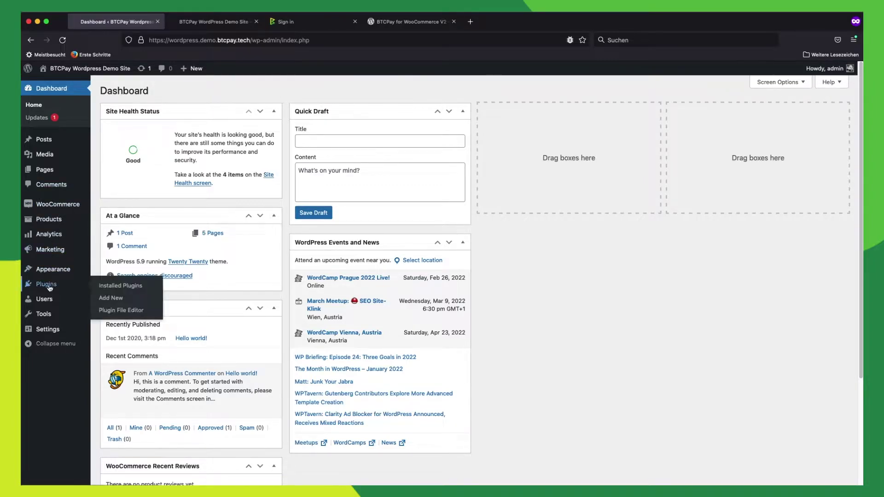
{"action": "left_click", "coordinate": [119, 299]}
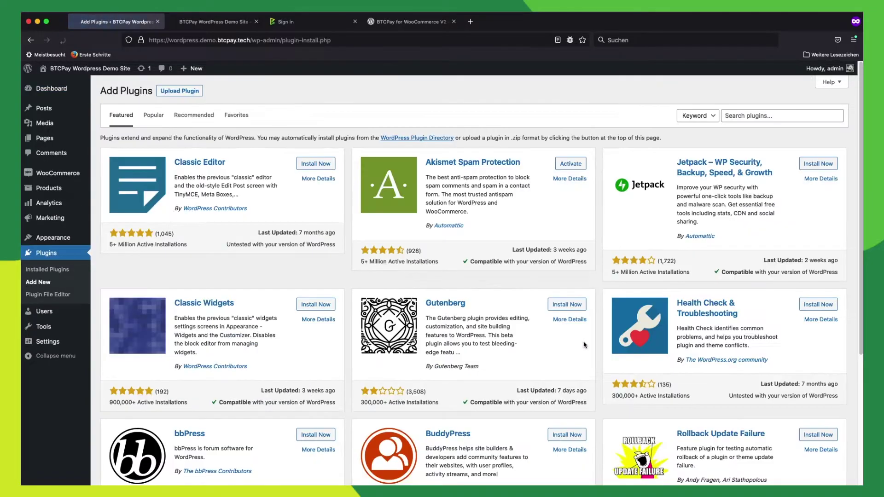
{"action": "left_click", "coordinate": [741, 117]}
{"action": "type", "text": "btcpay v2"}
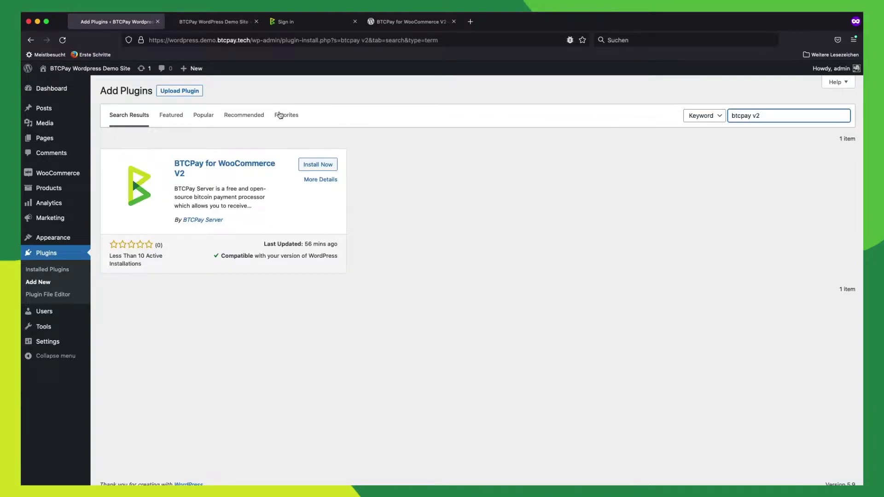
{"action": "left_click", "coordinate": [321, 166]}
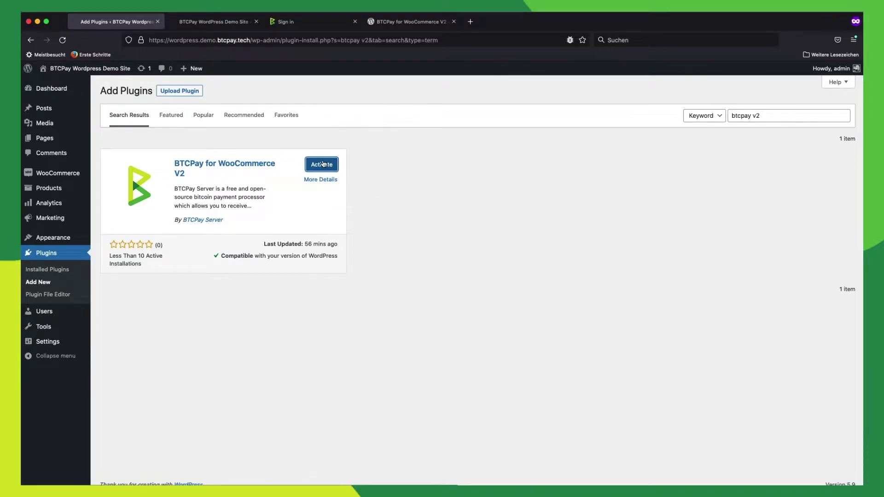
Activate BTCPay For WooCommerce V2 and highlight its 'Plugin not configured yet' notice
{"action": "left_click", "coordinate": [320, 165]}
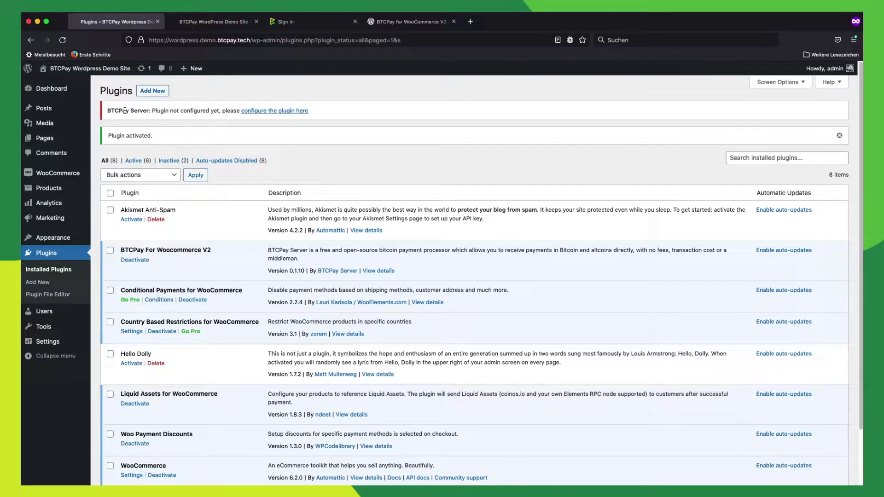
{"action": "left_click_drag", "start_coordinate": [112, 109], "coordinate": [231, 111]}
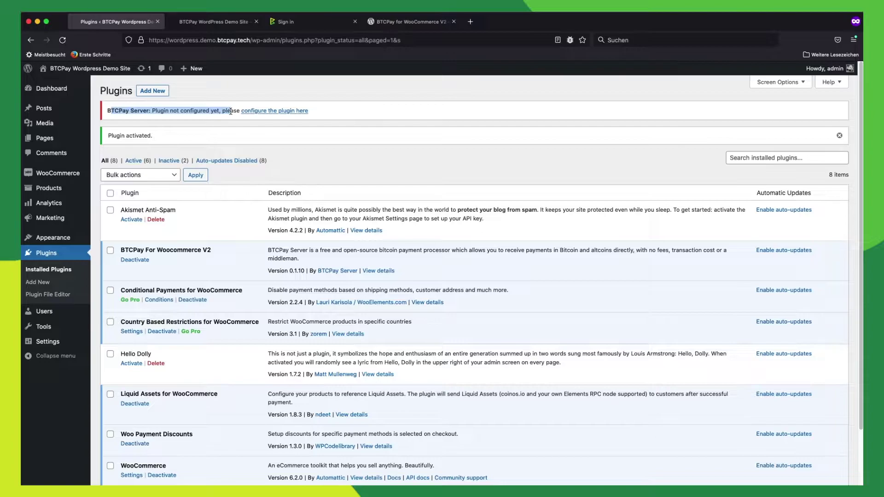
{"action": "left_click", "coordinate": [290, 113]}
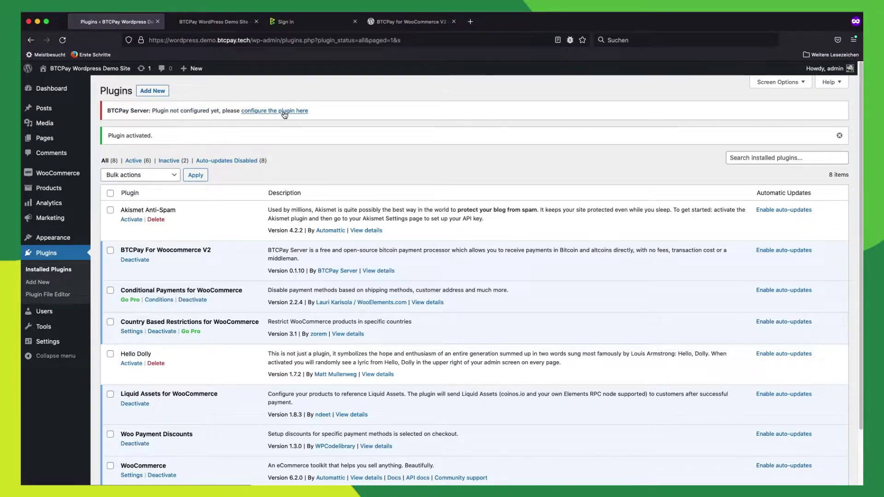
{"action": "left_click", "coordinate": [285, 115]}
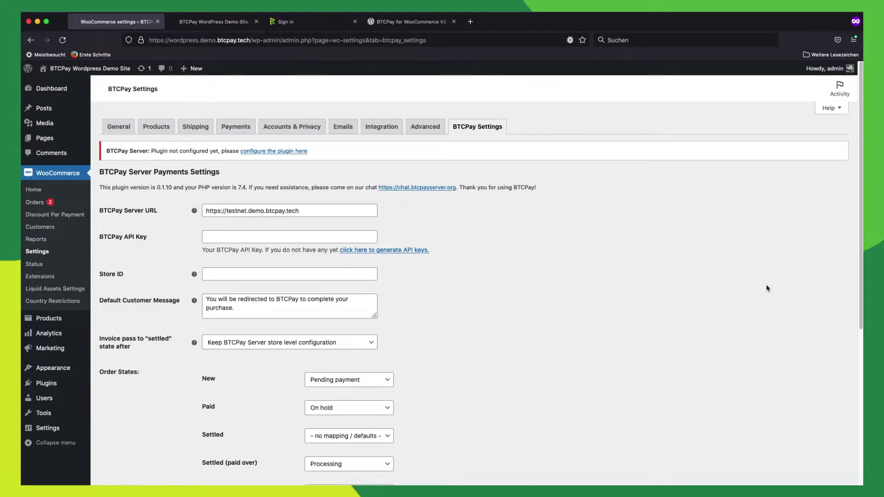
{"action": "left_click", "coordinate": [251, 210]}
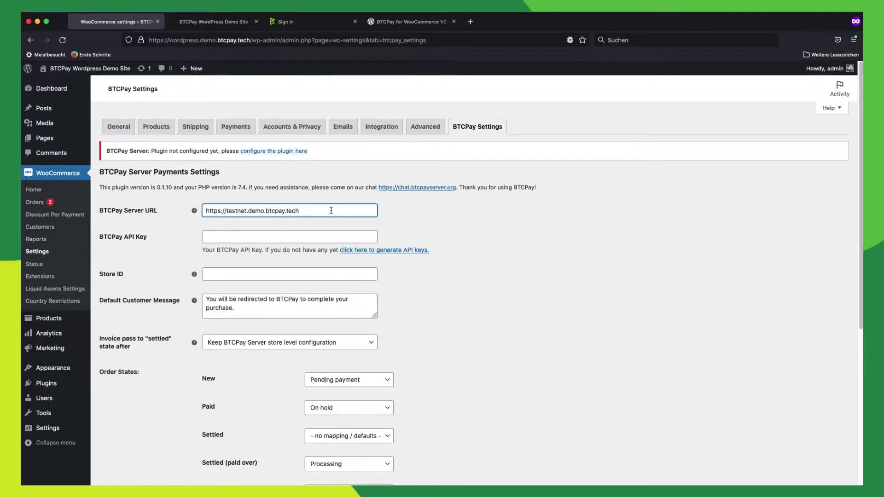
{"action": "left_click_drag", "start_coordinate": [329, 211], "coordinate": [206, 211]}
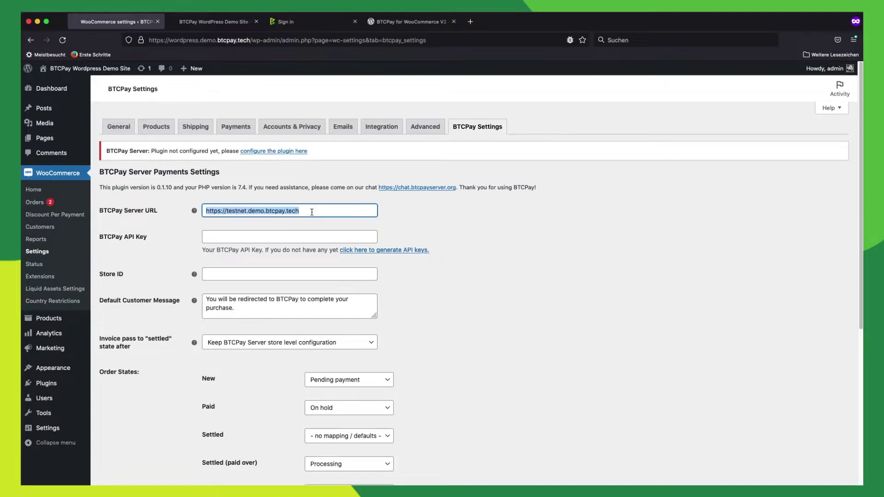
{"action": "left_click", "coordinate": [420, 228]}
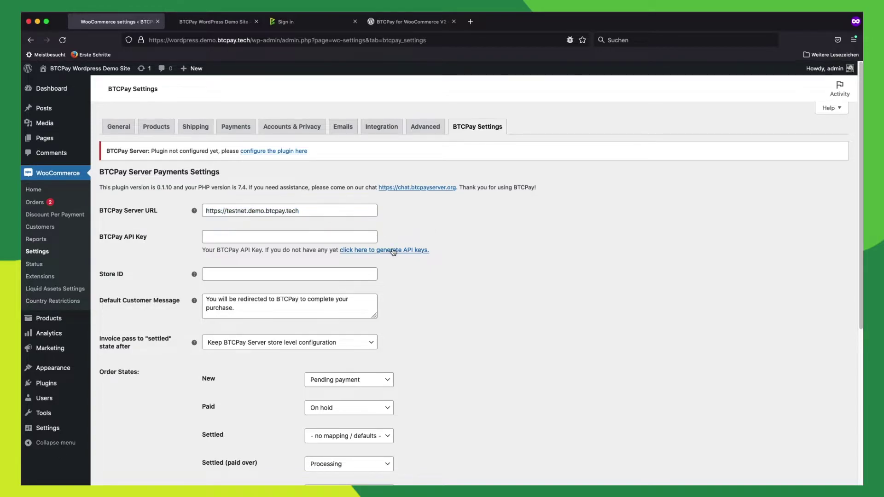
Request BTCPay Server API keys, restricting all five permissions to the wordpress demo store
{"action": "left_click", "coordinate": [369, 252]}
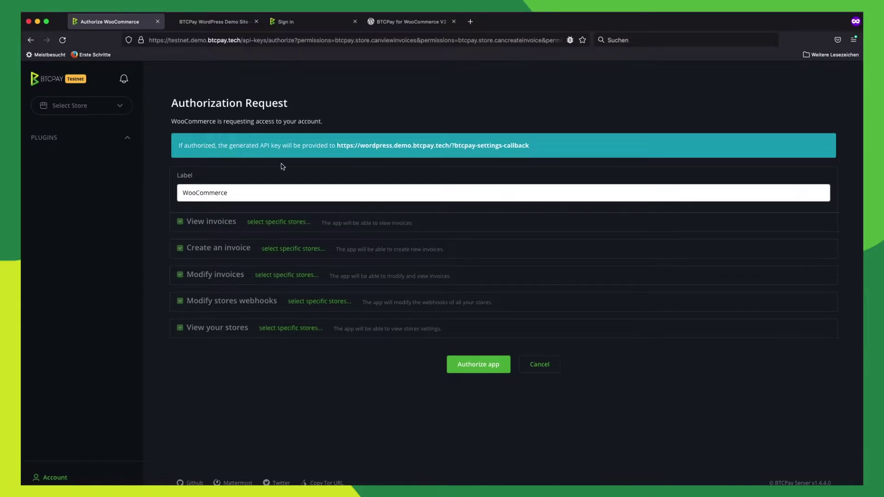
{"action": "left_click", "coordinate": [275, 224]}
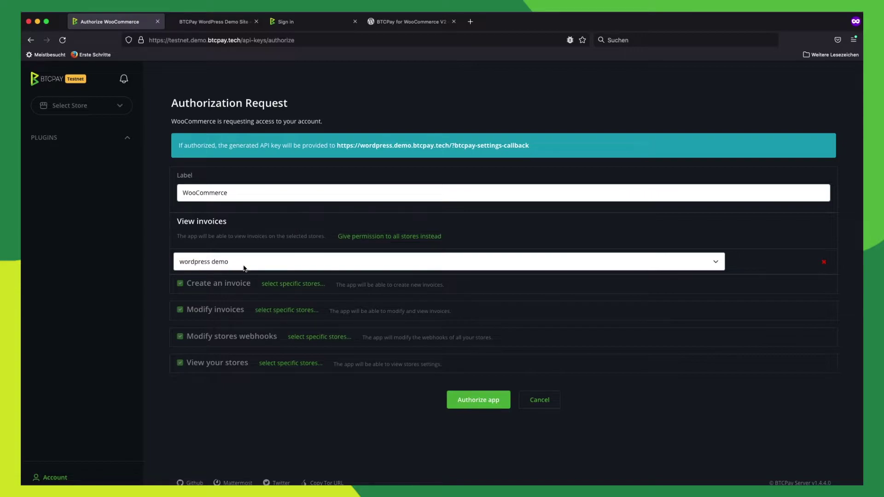
{"action": "left_click", "coordinate": [297, 285]}
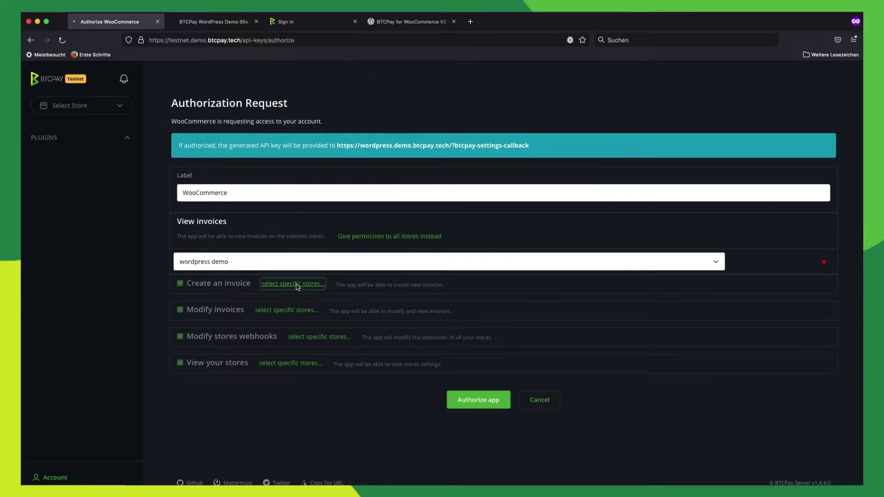
{"action": "left_click", "coordinate": [297, 346]}
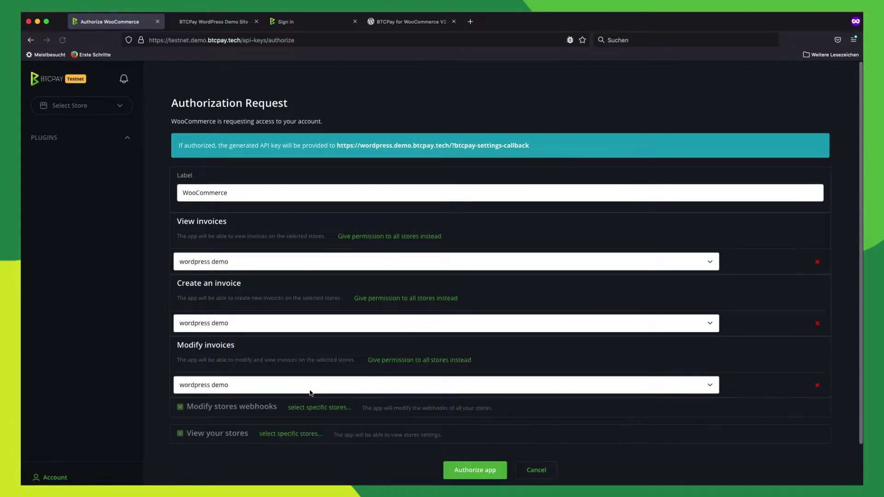
{"action": "left_click", "coordinate": [304, 406]}
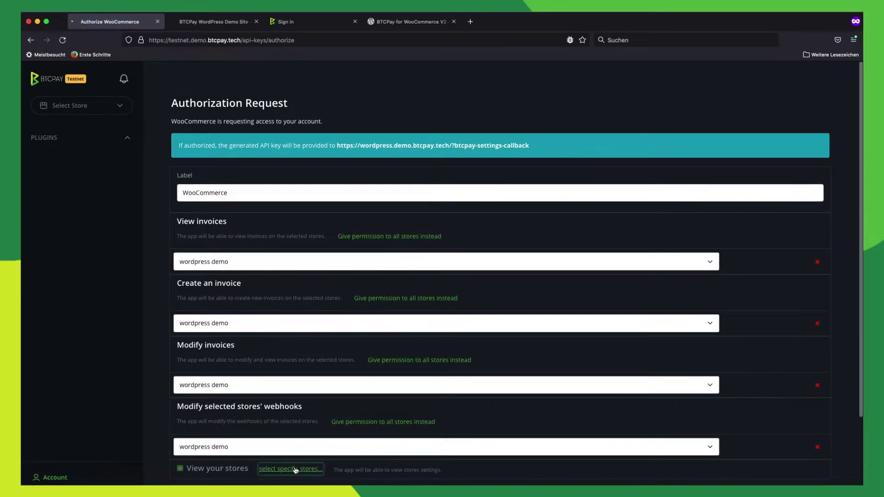
{"action": "left_click", "coordinate": [295, 468]}
{"action": "scroll", "coordinate": [305, 449], "scroll_direction": "down", "scroll_amount": 3}
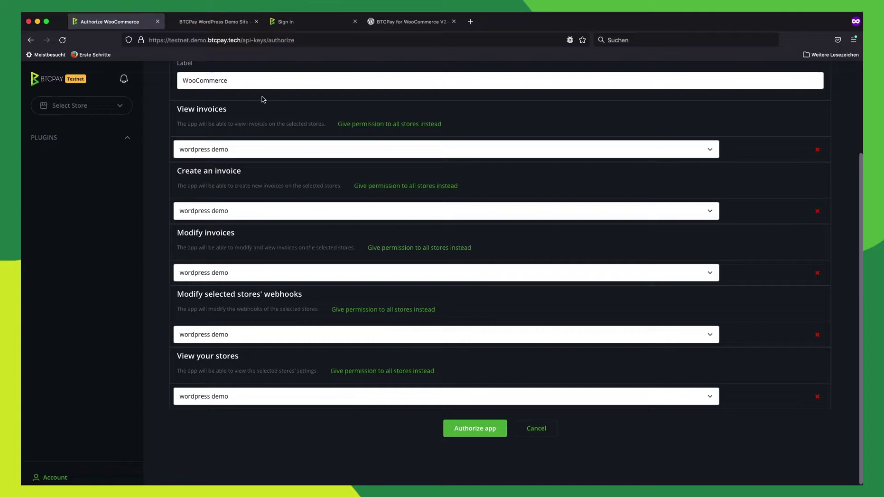
{"action": "scroll", "coordinate": [263, 99], "scroll_direction": "up", "scroll_amount": 1}
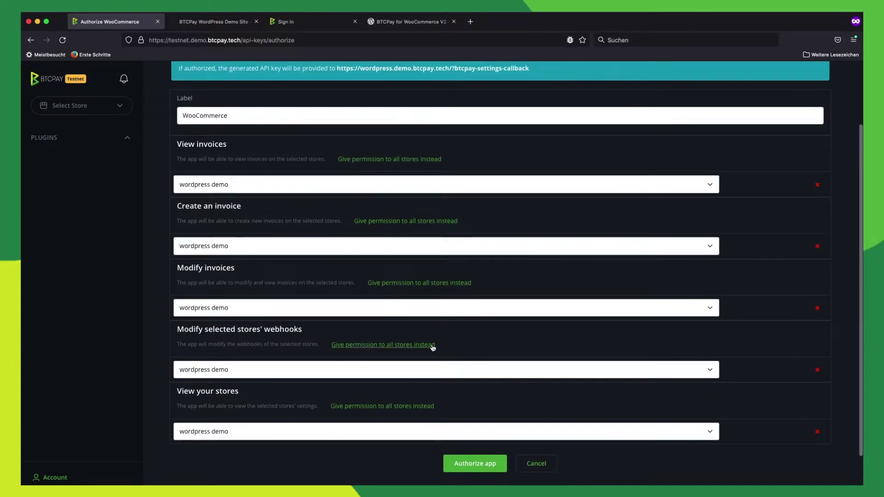
{"action": "scroll", "coordinate": [338, 405], "scroll_direction": "down", "scroll_amount": 2}
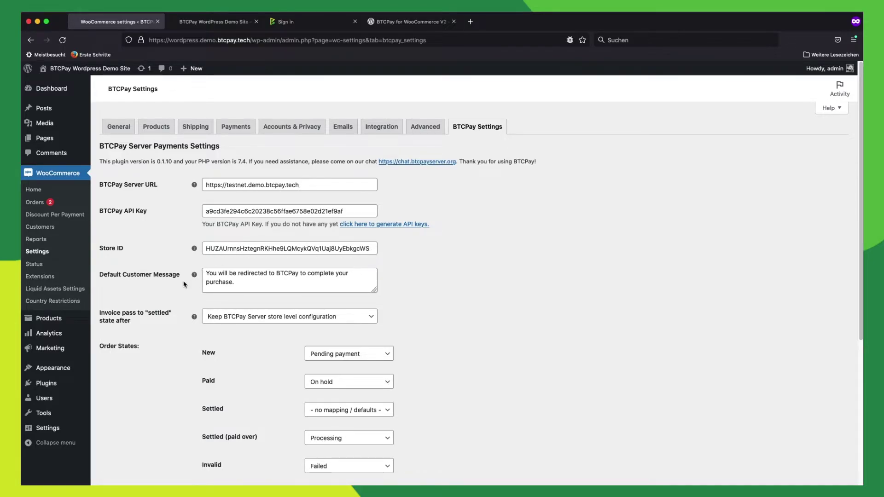
Save the BTCPay settings with the auto-filled API key and Store ID, registering the webhook
{"action": "scroll", "coordinate": [250, 287], "scroll_direction": "down", "scroll_amount": 1}
{"action": "scroll", "coordinate": [250, 287], "scroll_direction": "down", "scroll_amount": 3}
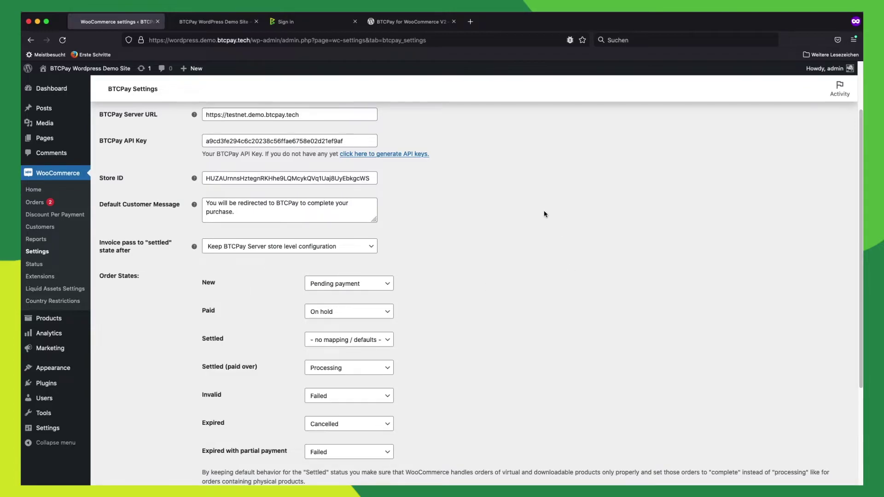
{"action": "scroll", "coordinate": [247, 308], "scroll_direction": "down", "scroll_amount": 1}
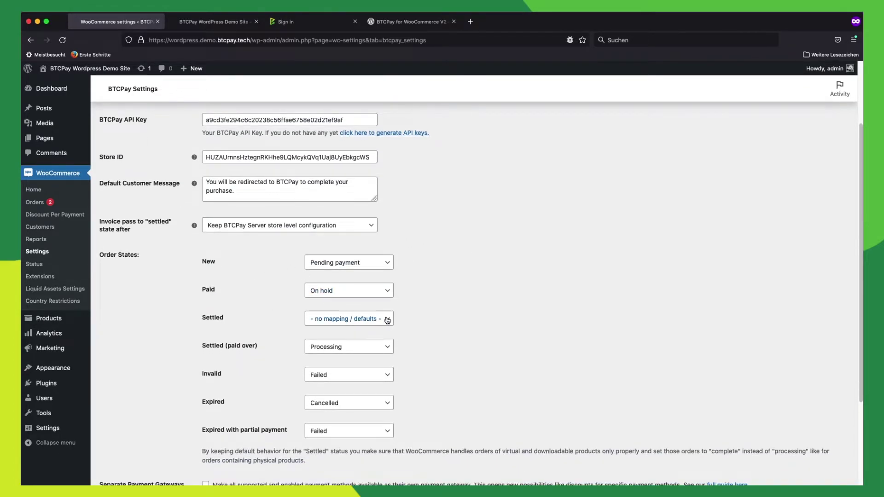
{"action": "scroll", "coordinate": [445, 310], "scroll_direction": "up", "scroll_amount": 5}
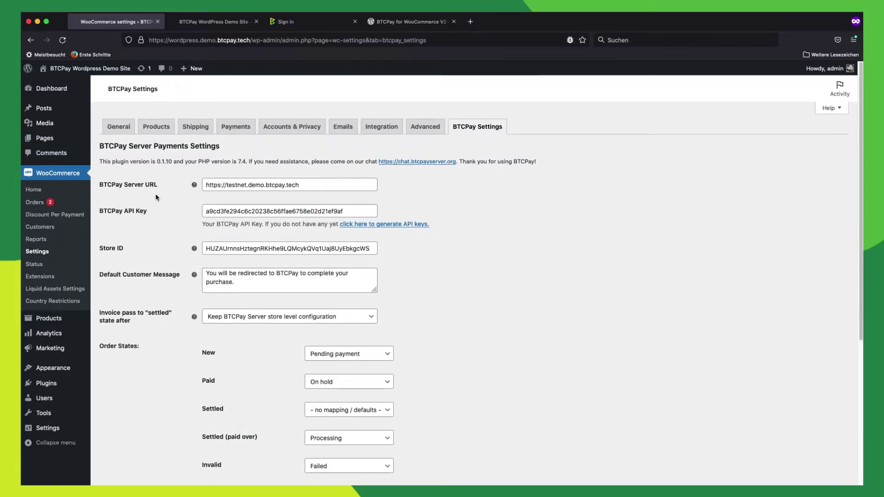
{"action": "scroll", "coordinate": [142, 210], "scroll_direction": "down", "scroll_amount": 1}
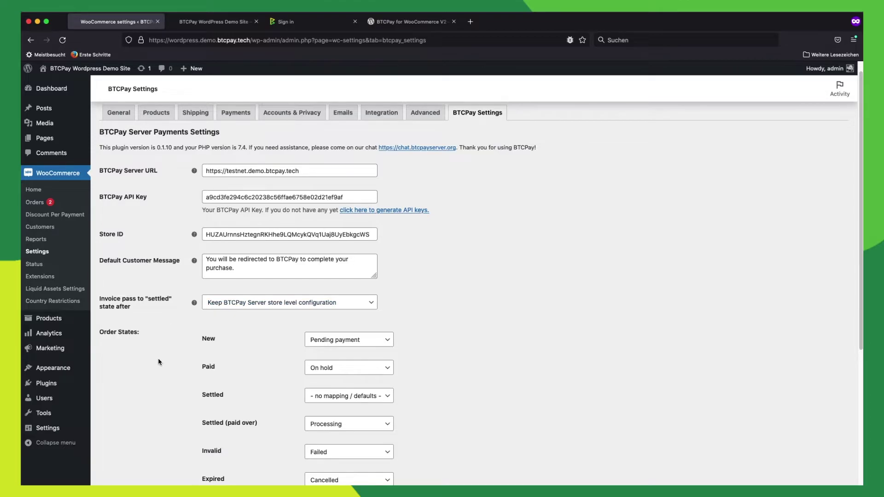
{"action": "scroll", "coordinate": [158, 362], "scroll_direction": "down", "scroll_amount": 5}
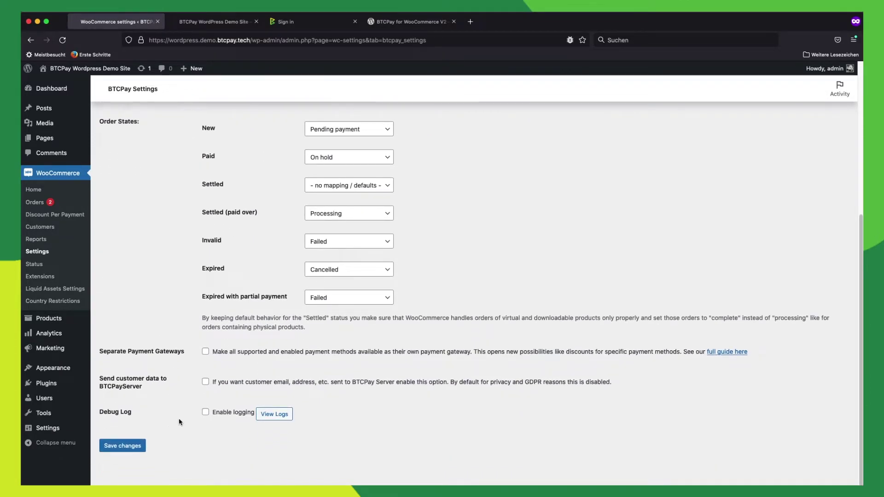
{"action": "left_click", "coordinate": [122, 448]}
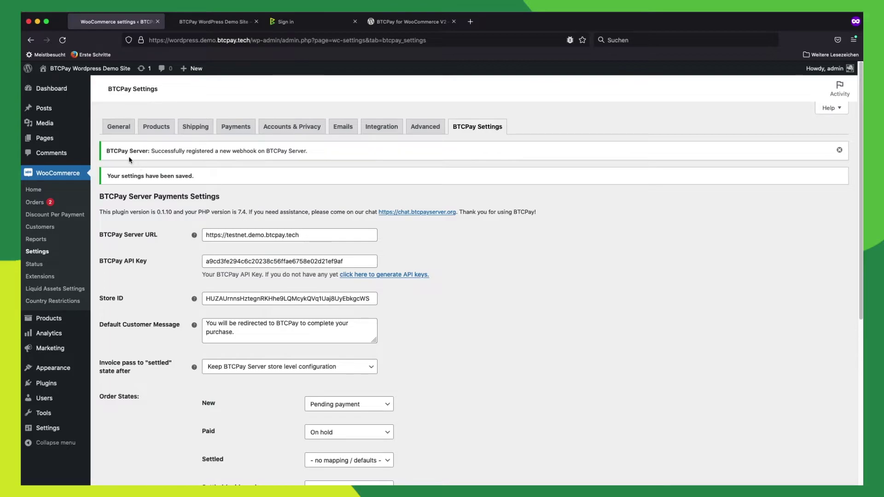
{"action": "left_click_drag", "start_coordinate": [106, 152], "coordinate": [312, 158]}
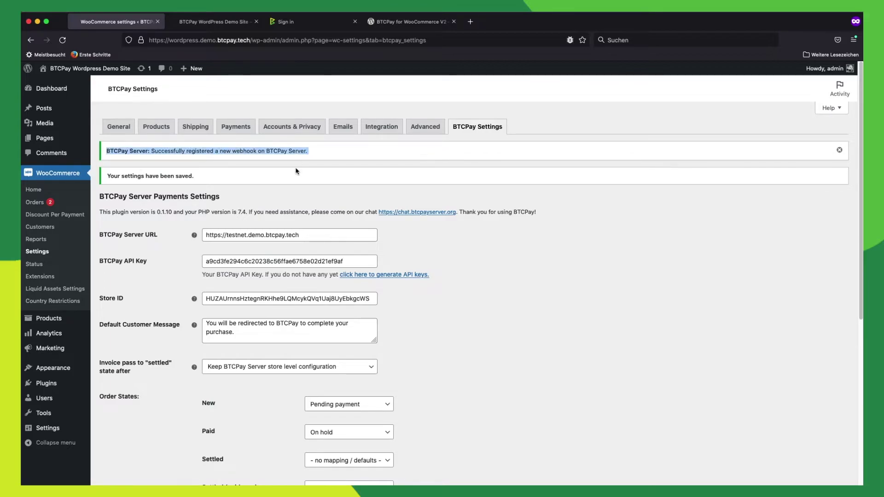
{"action": "left_click", "coordinate": [296, 21]}
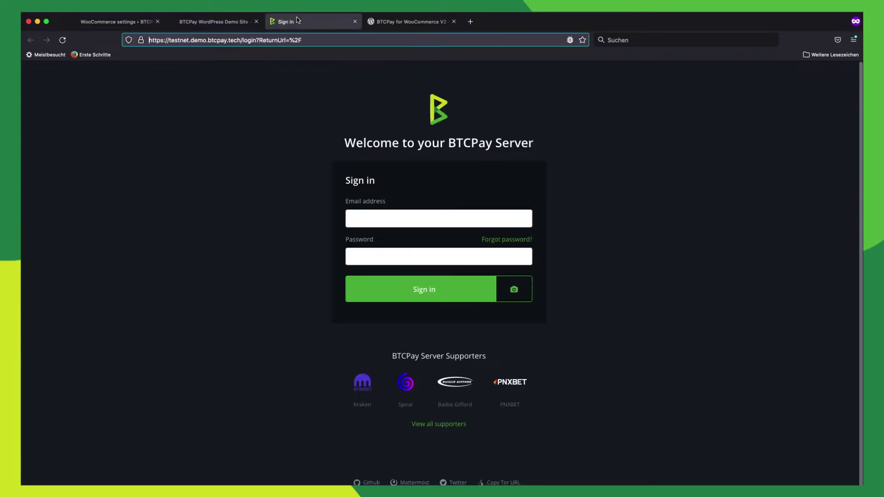
{"action": "left_click_drag", "start_coordinate": [248, 40], "coordinate": [363, 48]}
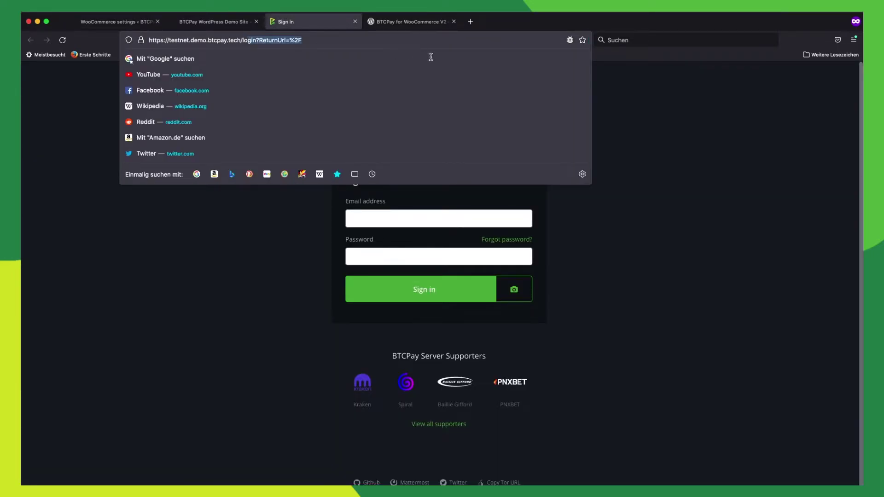
{"action": "key", "text": "BackSpace"}
{"action": "key", "text": "Return"}
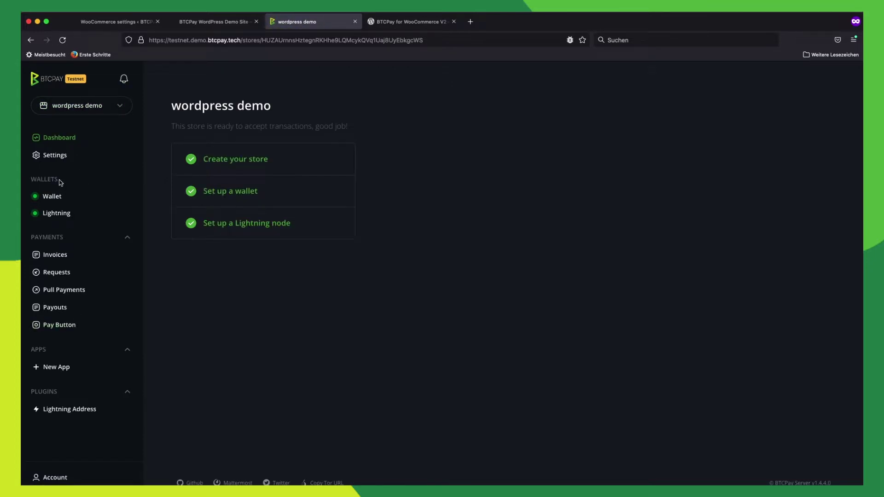
{"action": "left_click", "coordinate": [59, 157]}
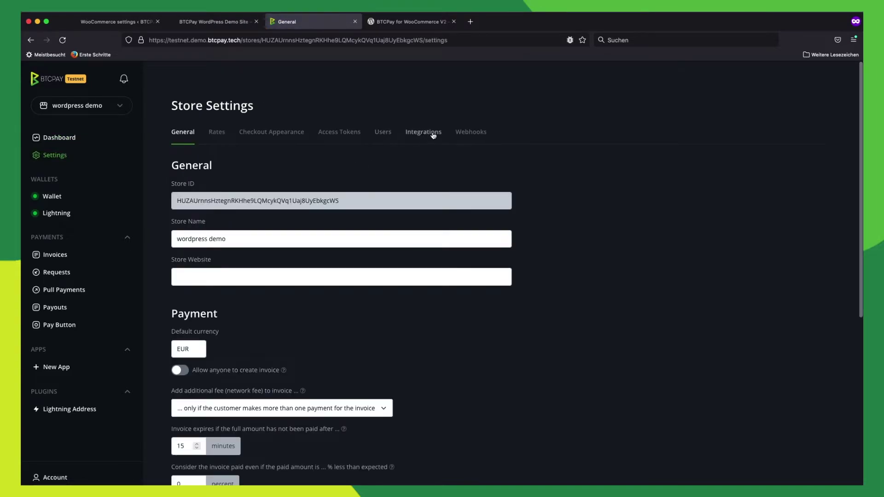
{"action": "left_click", "coordinate": [474, 142]}
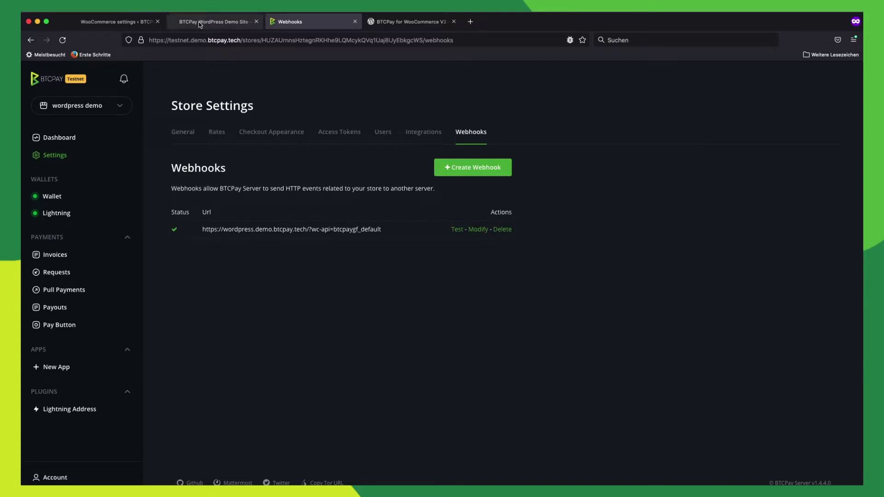
{"action": "left_click", "coordinate": [105, 22]}
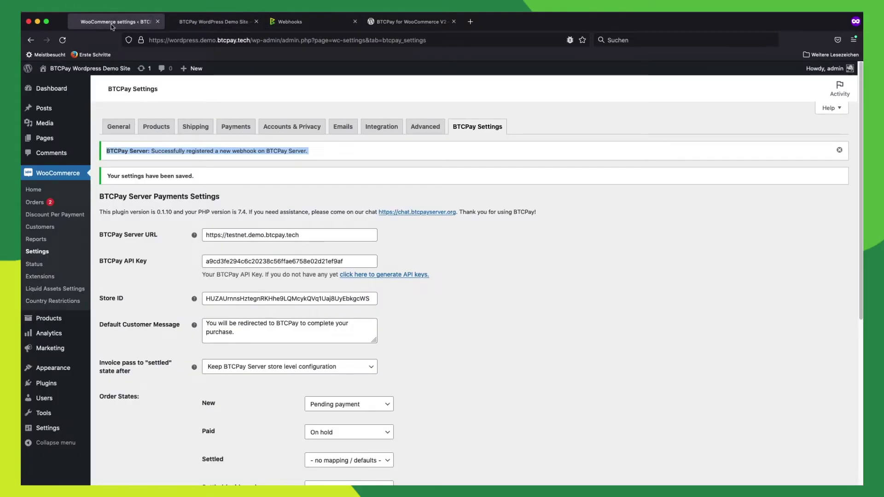
Enable the BTCPay (default) payment method under WooCommerce Payments and open its setup page
{"action": "scroll", "coordinate": [449, 297], "scroll_direction": "down", "scroll_amount": 1}
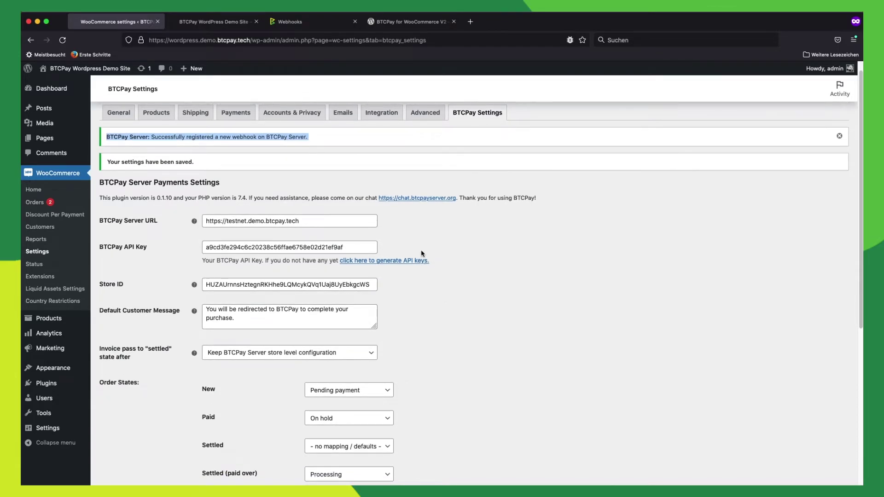
{"action": "scroll", "coordinate": [420, 252], "scroll_direction": "up", "scroll_amount": 1}
{"action": "left_click", "coordinate": [231, 131]}
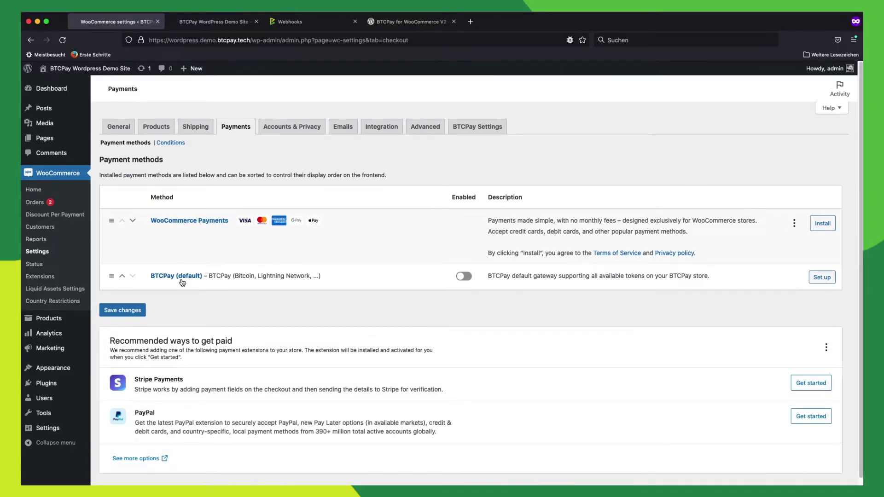
{"action": "left_click", "coordinate": [464, 278]}
{"action": "left_click", "coordinate": [822, 278]}
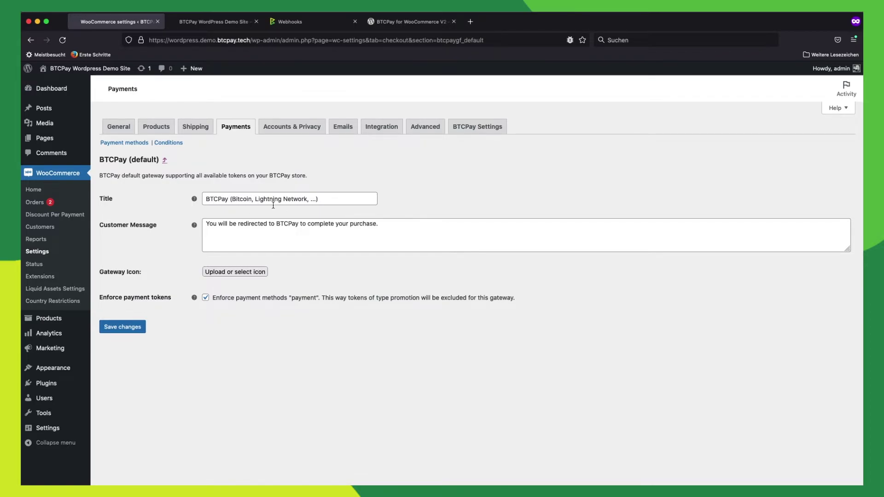
Save the BTCPay (default) gateway settings, then go to the demo site's Shop page
{"action": "left_click", "coordinate": [337, 199]}
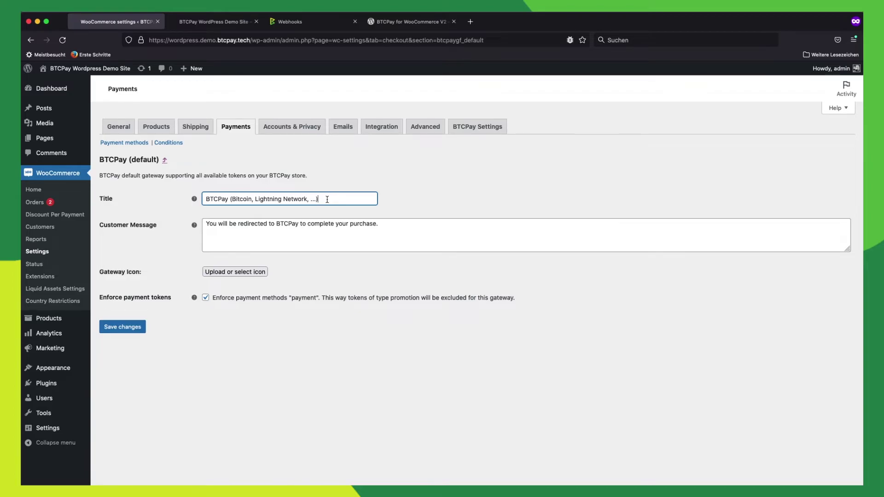
{"action": "left_click", "coordinate": [304, 22]}
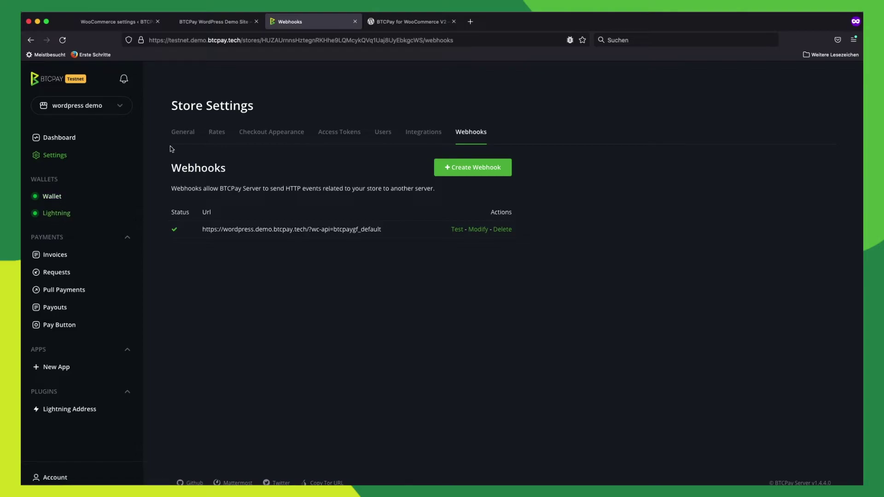
{"action": "left_click", "coordinate": [230, 24]}
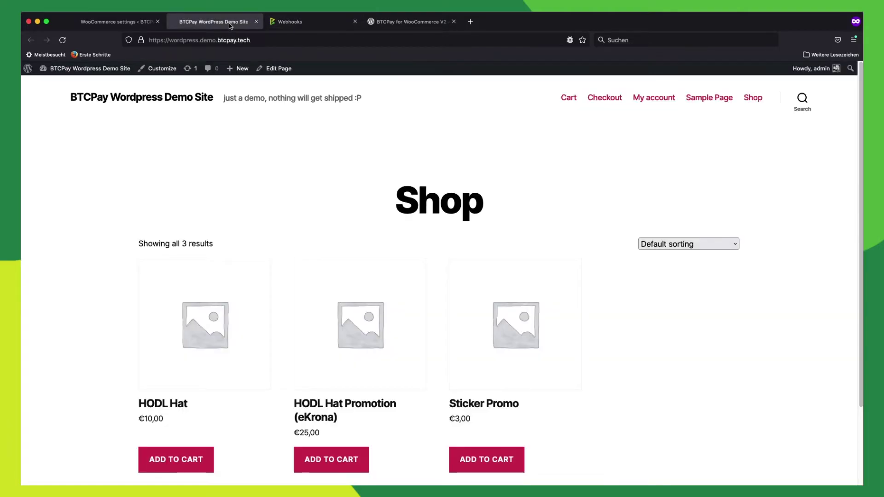
{"action": "left_click", "coordinate": [136, 21]}
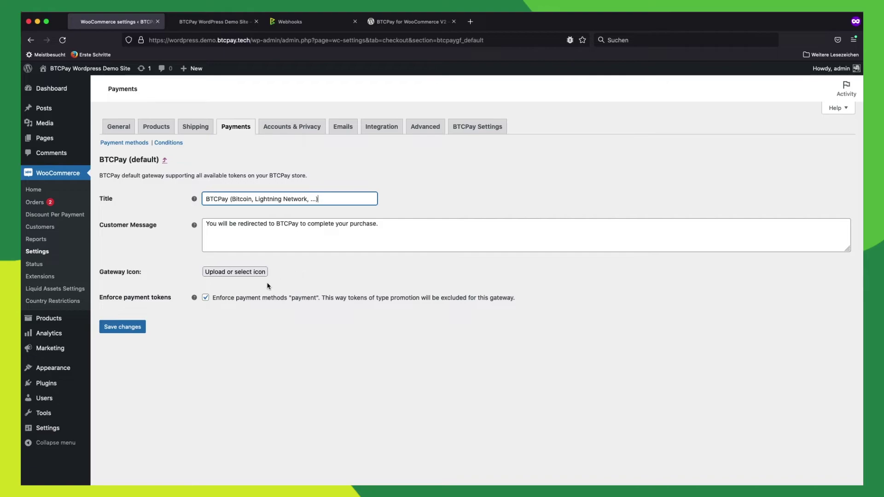
{"action": "left_click", "coordinate": [141, 328]}
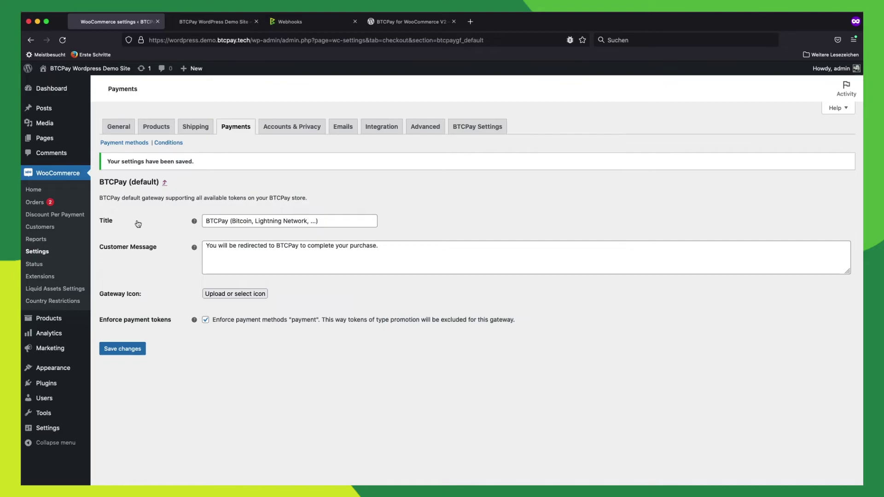
{"action": "left_click", "coordinate": [214, 22]}
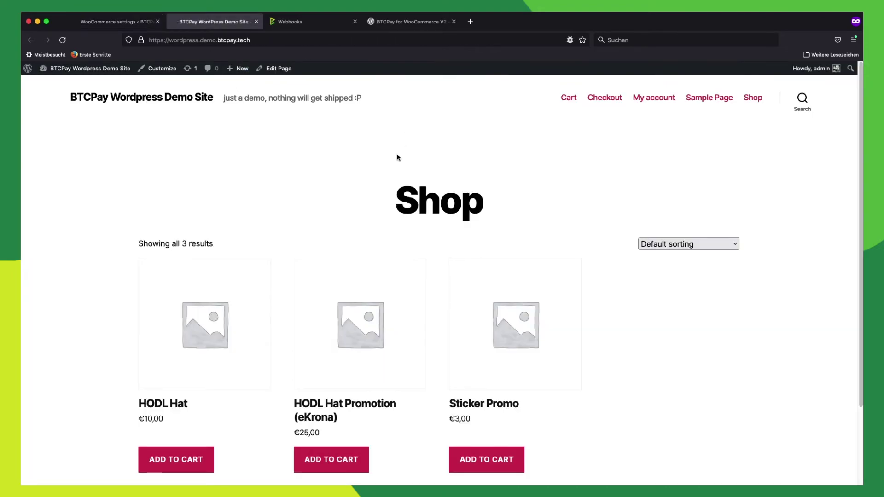
Order the €15,00 HODL Hat through cart and checkout, paying via BTCPay
{"action": "left_click", "coordinate": [184, 448]}
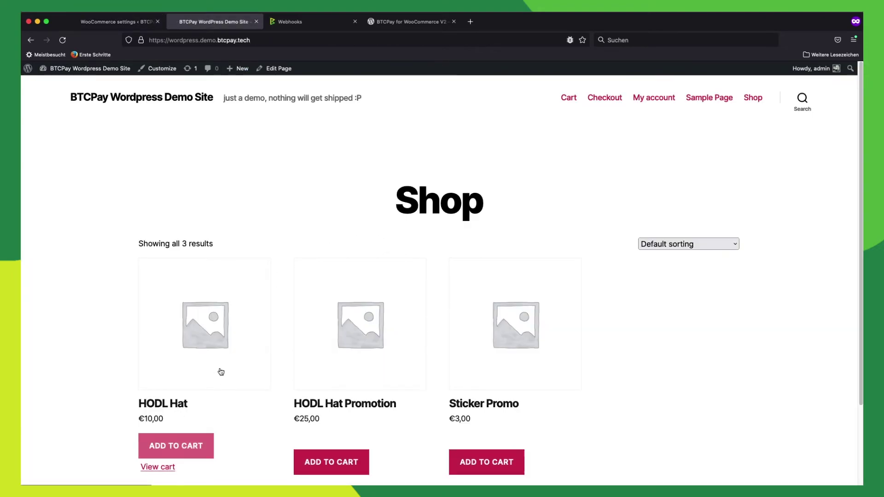
{"action": "left_click", "coordinate": [158, 467]}
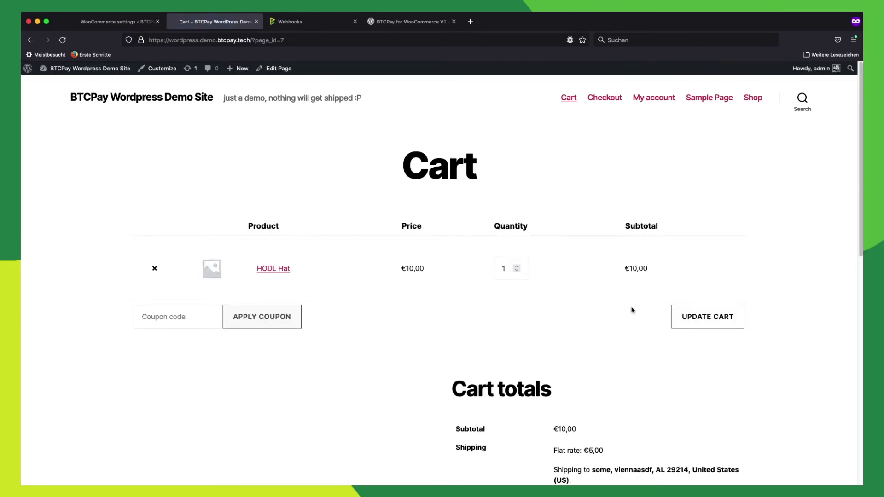
{"action": "scroll", "coordinate": [672, 339], "scroll_direction": "down", "scroll_amount": 3}
{"action": "scroll", "coordinate": [672, 338], "scroll_direction": "down", "scroll_amount": 2}
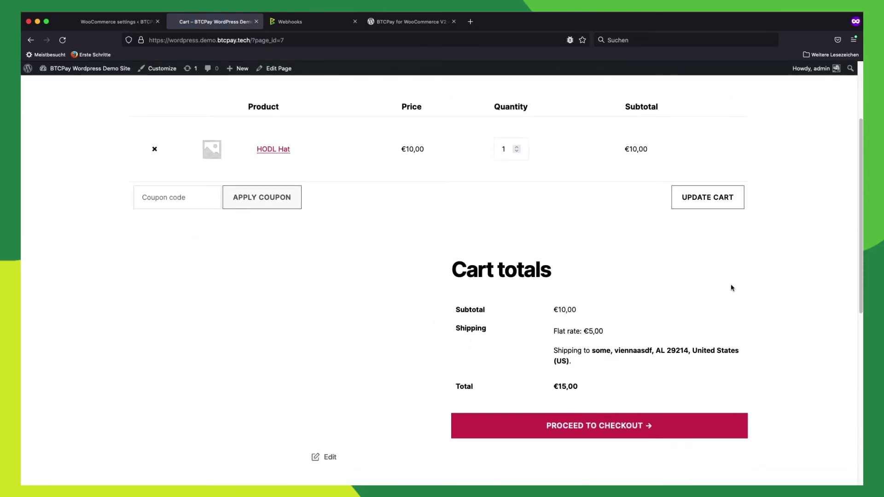
{"action": "left_click", "coordinate": [605, 431]}
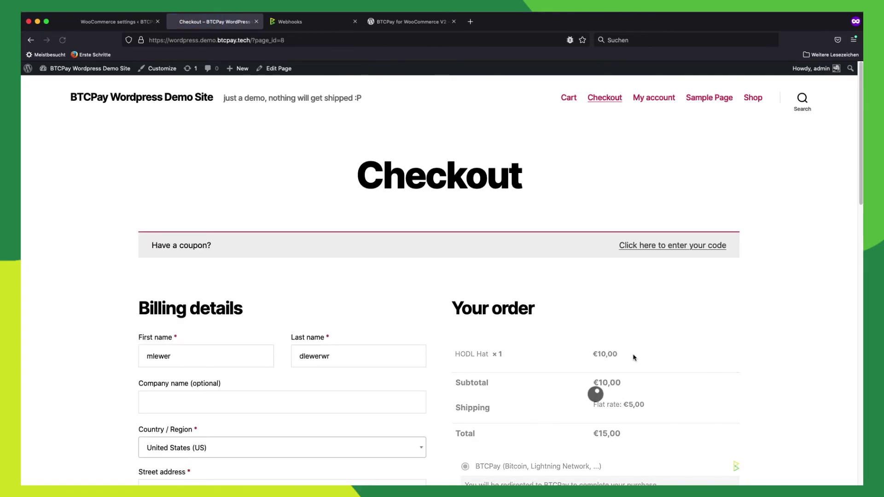
{"action": "scroll", "coordinate": [710, 351], "scroll_direction": "down", "scroll_amount": 5}
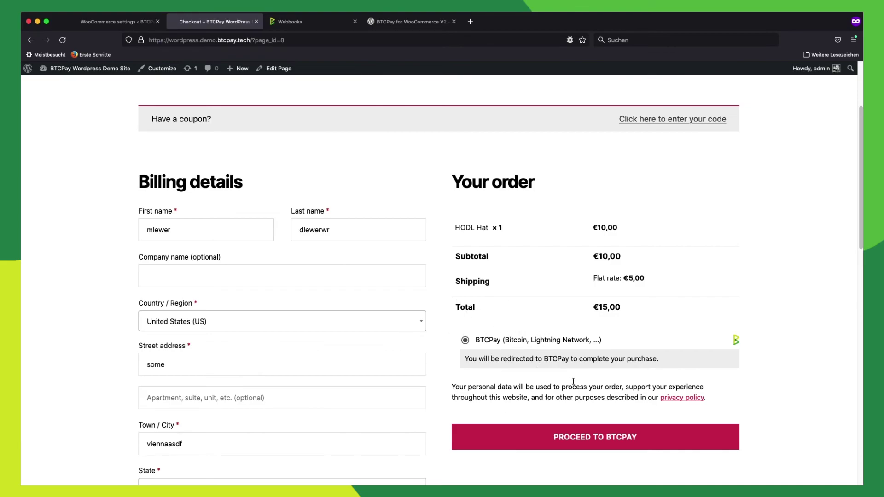
{"action": "left_click", "coordinate": [580, 441]}
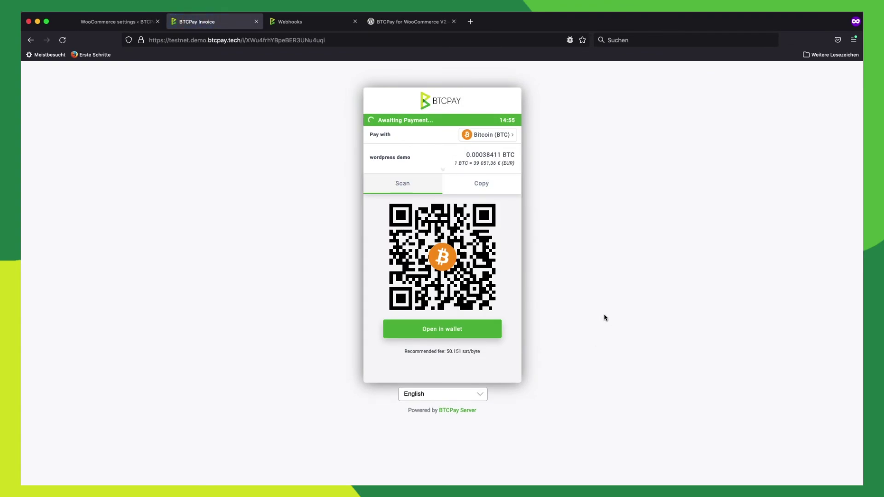
Pay the invoice with on-chain Bitcoin and return to the wordpress demo Order received page
{"action": "left_click", "coordinate": [508, 135]}
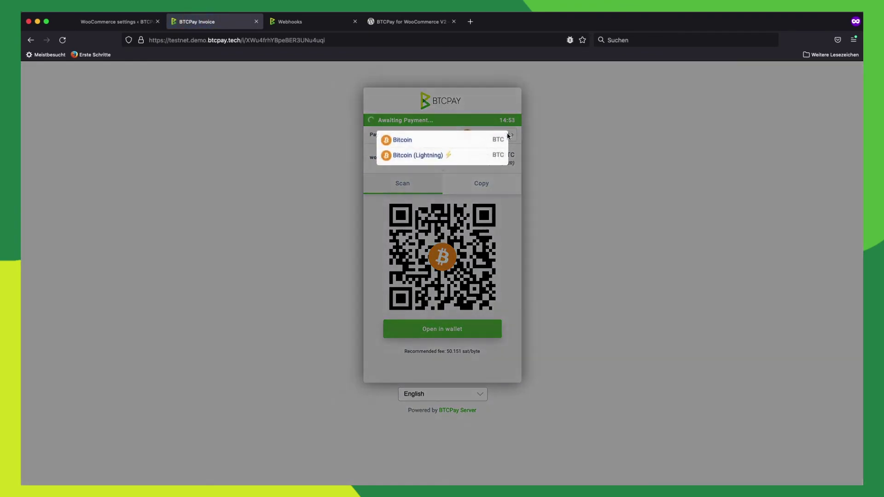
{"action": "left_click", "coordinate": [515, 244]}
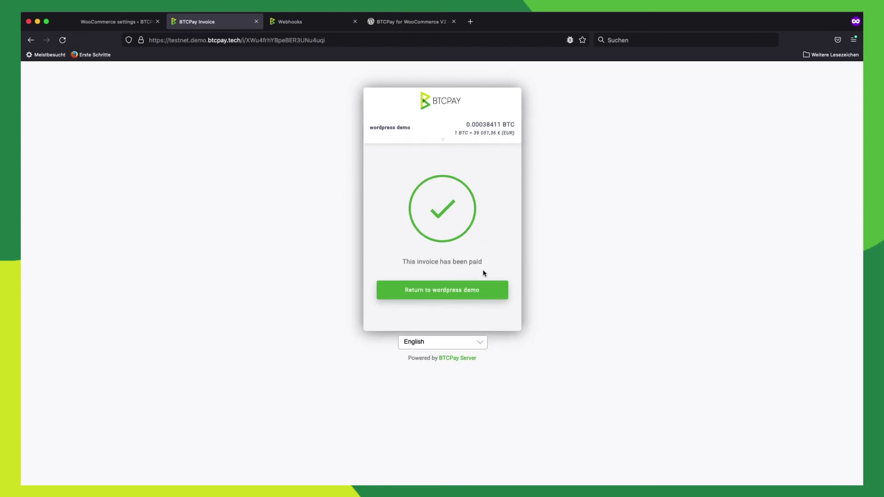
{"action": "left_click", "coordinate": [430, 294]}
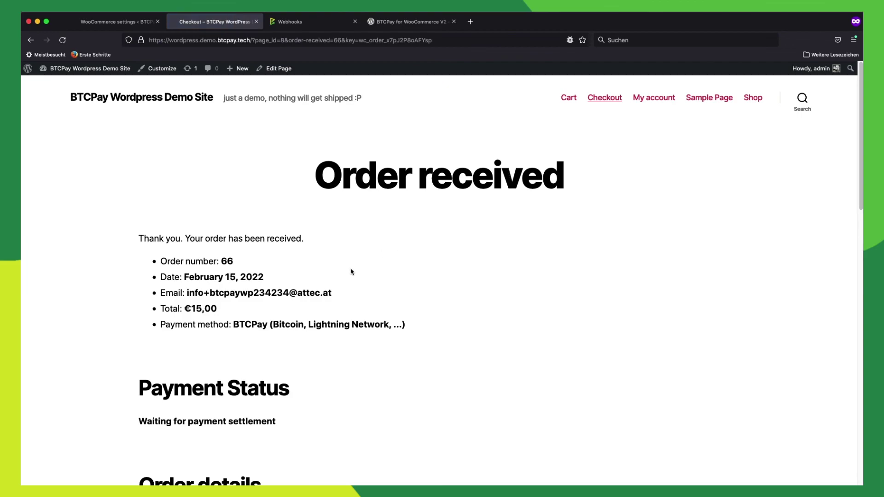
{"action": "scroll", "coordinate": [204, 334], "scroll_direction": "down", "scroll_amount": 1}
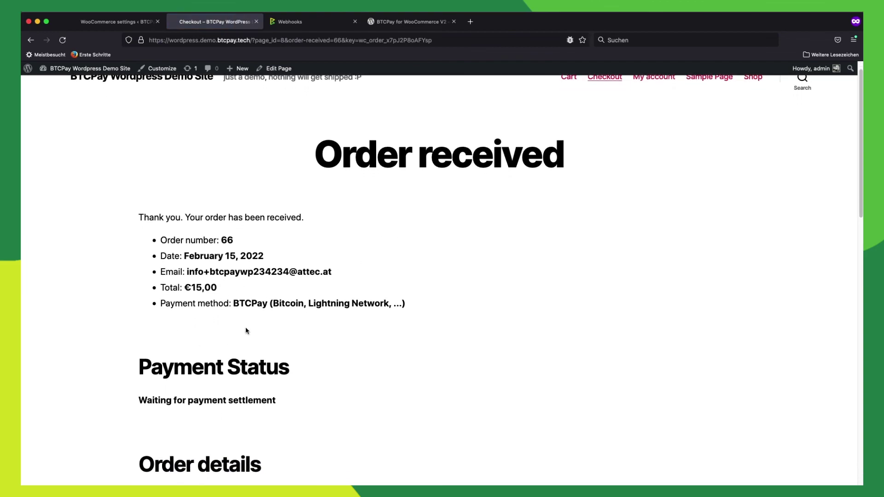
{"action": "scroll", "coordinate": [77, 261], "scroll_direction": "up", "scroll_amount": 1}
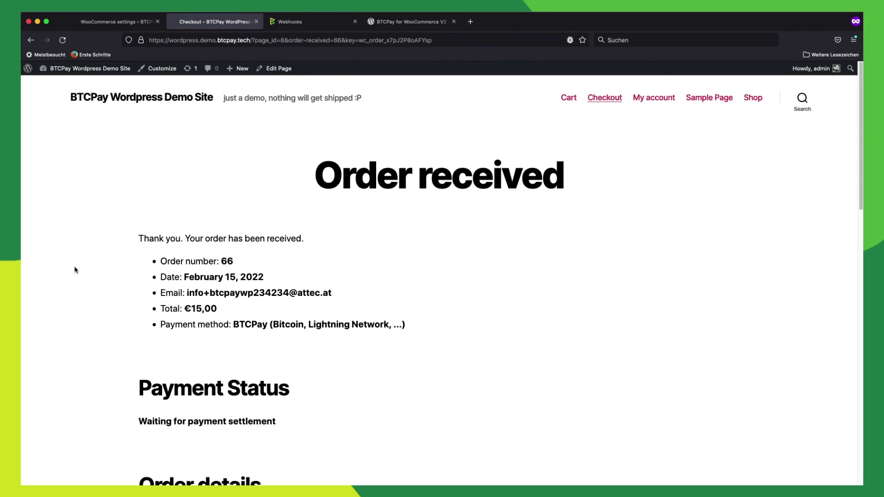